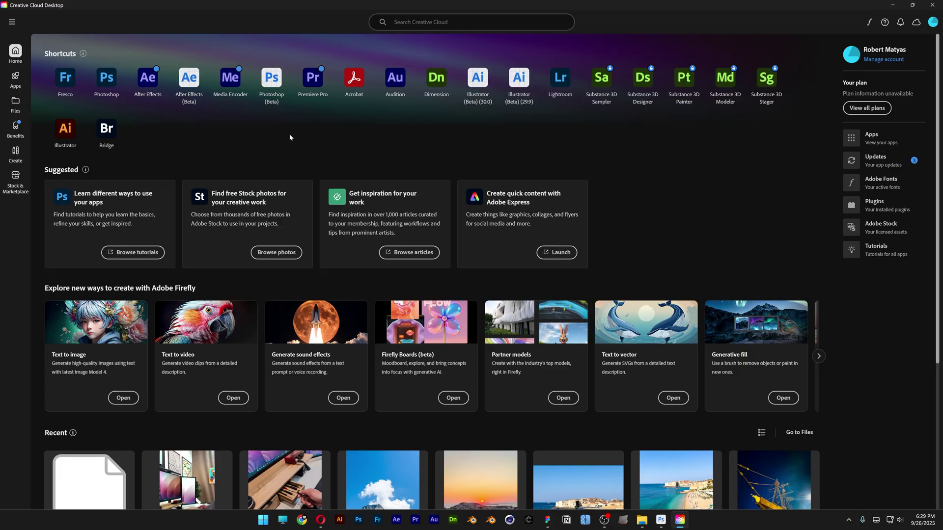
Step: Show only the beta apps in Creative Cloud Desktop's Apps list
{"action": "left_click", "coordinate": [15, 78]}
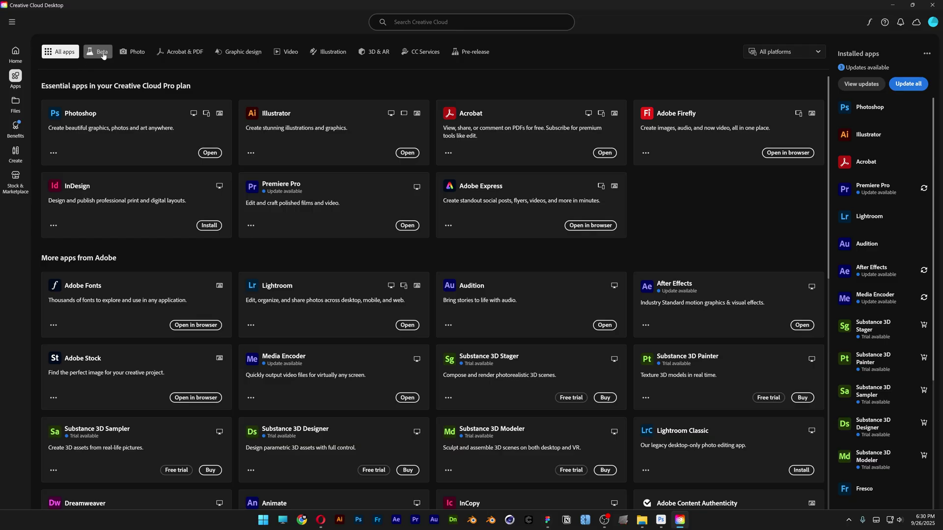
{"action": "left_click", "coordinate": [102, 53]}
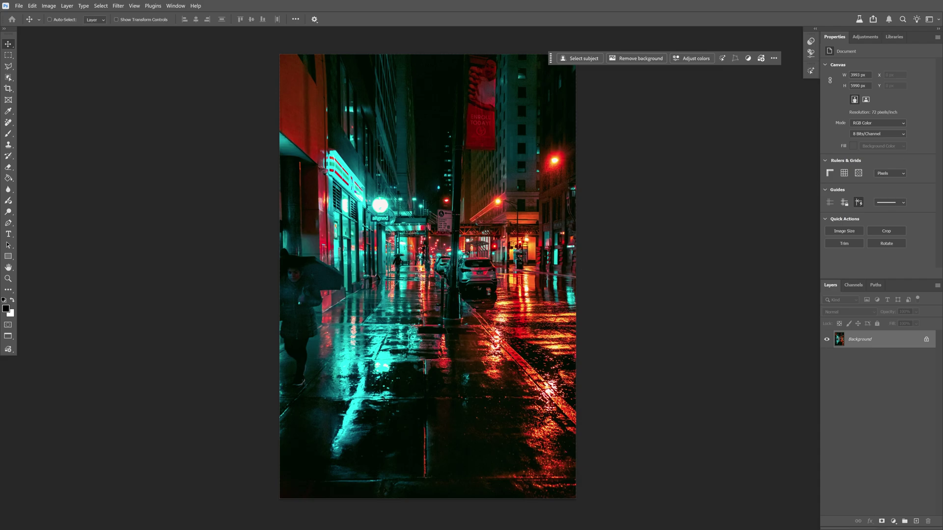
Step: Place the leather-jacket portrait at the street photo's right edge and remove its background
{"action": "left_click_drag", "start_coordinate": [491, 99], "coordinate": [427, 278]}
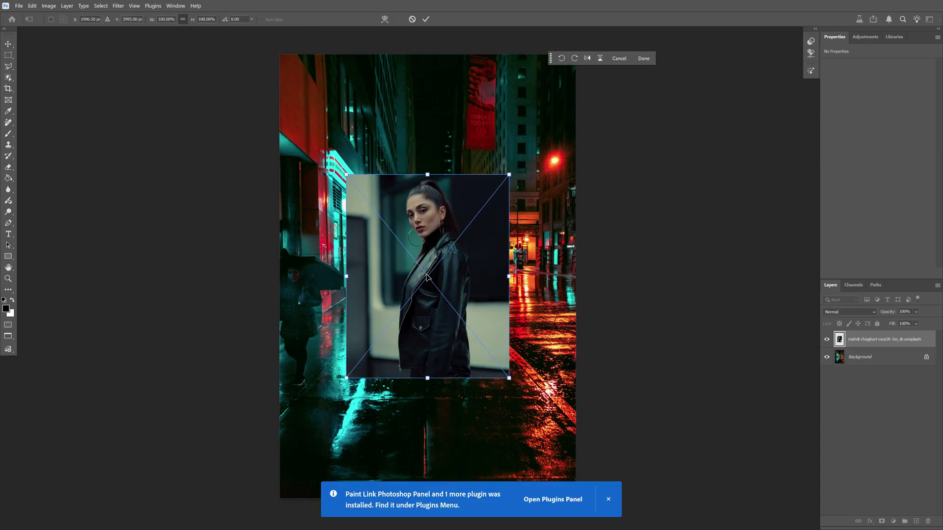
{"action": "mouse_move", "coordinate": [435, 322]}
{"action": "left_mouse_down"}
{"action": "mouse_move", "coordinate": [502, 313]}
{"action": "mouse_move", "coordinate": [501, 325]}
{"action": "mouse_move", "coordinate": [435, 337]}
{"action": "left_mouse_up"}
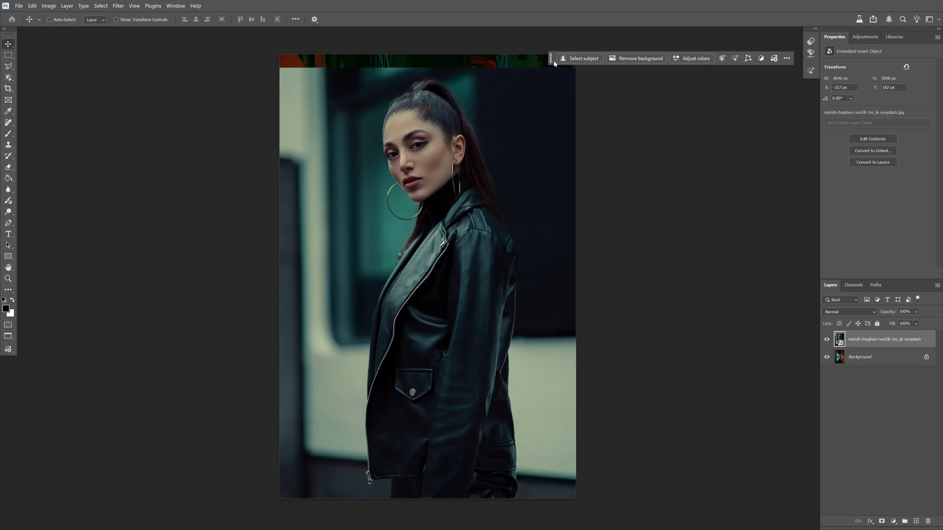
{"action": "left_click_drag", "start_coordinate": [554, 63], "coordinate": [540, 171]}
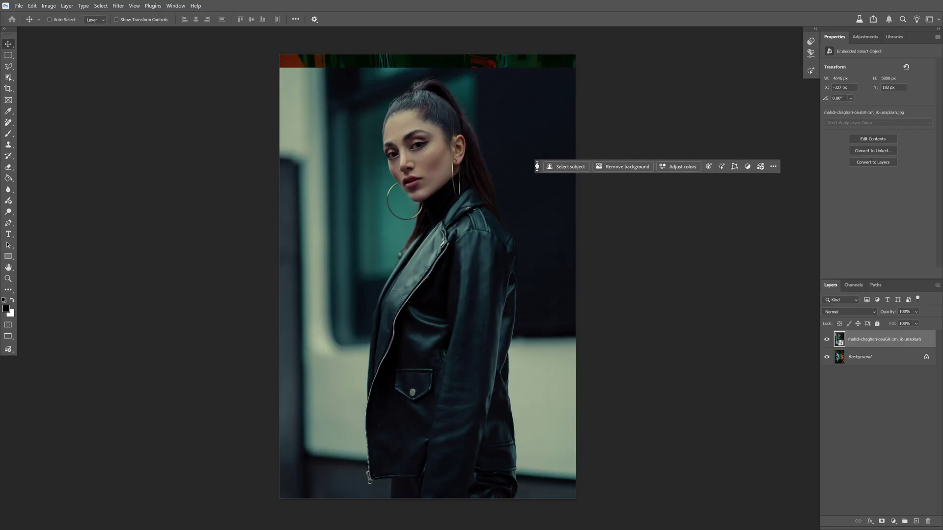
{"action": "left_click", "coordinate": [627, 166]}
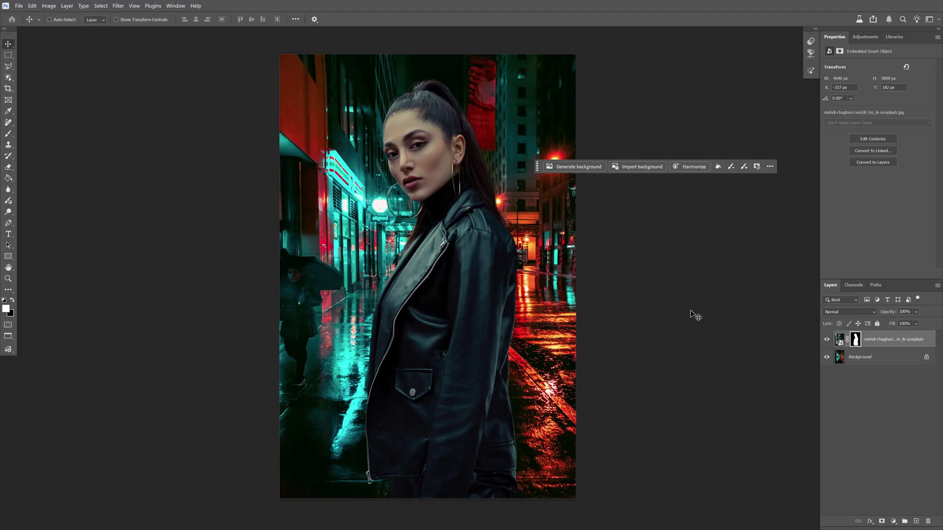
Step: Check the street without the woman, then Harmonize her into the neon lighting, accepting the credits notice
{"action": "left_click", "coordinate": [826, 341]}
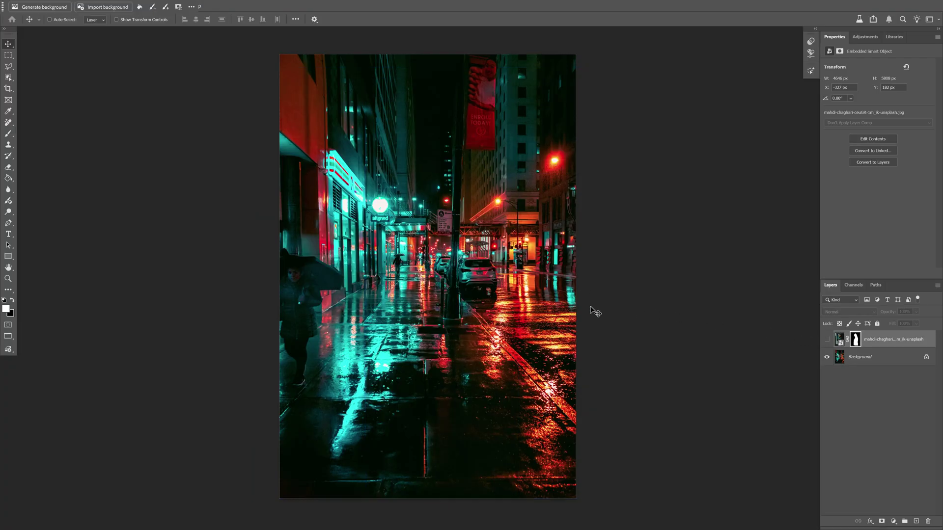
{"action": "left_click", "coordinate": [827, 341]}
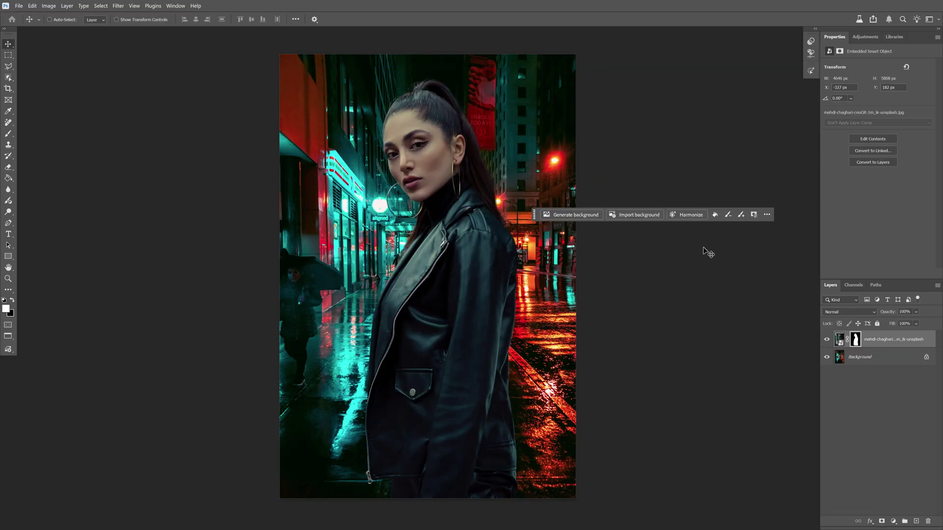
{"action": "left_click", "coordinate": [691, 216]}
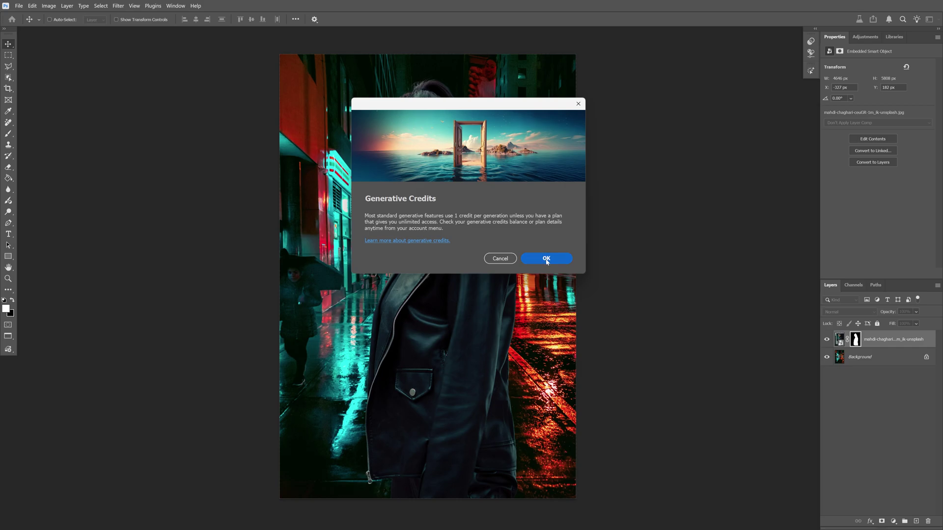
{"action": "left_click", "coordinate": [546, 259]}
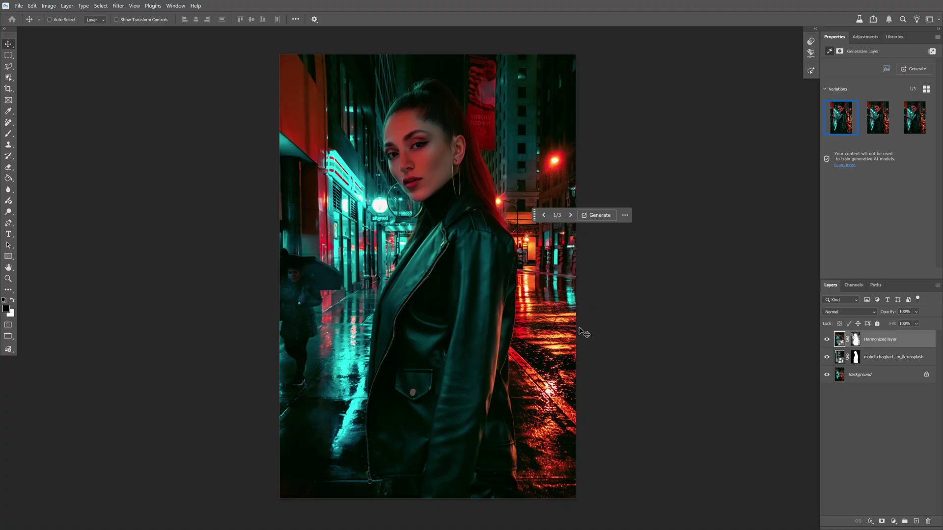
Step: Cycle through the three harmonized variations, choose the second, and generate three more
{"action": "scroll", "coordinate": [513, 386], "scroll_direction": "up", "scroll_amount": 2}
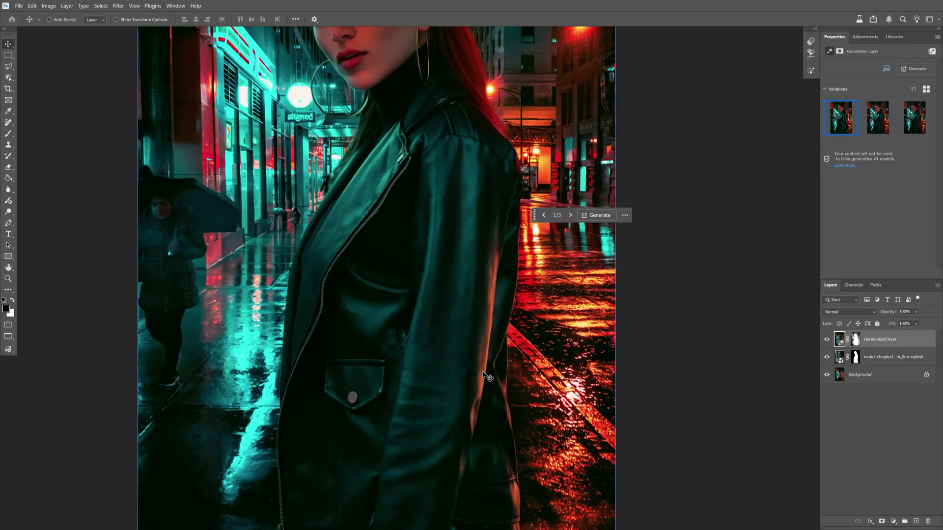
{"action": "scroll", "coordinate": [485, 444], "scroll_direction": "down", "scroll_amount": 2}
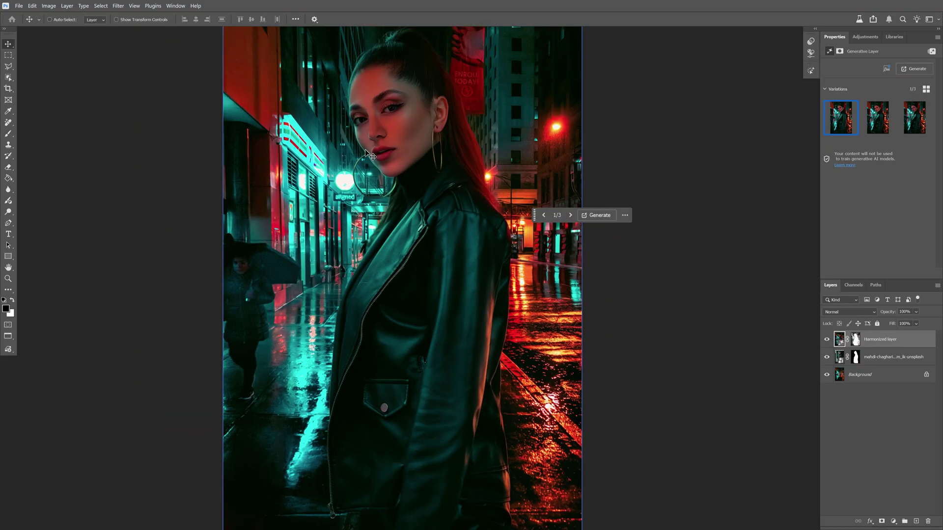
{"action": "scroll", "coordinate": [391, 88], "scroll_direction": "up", "scroll_amount": 1}
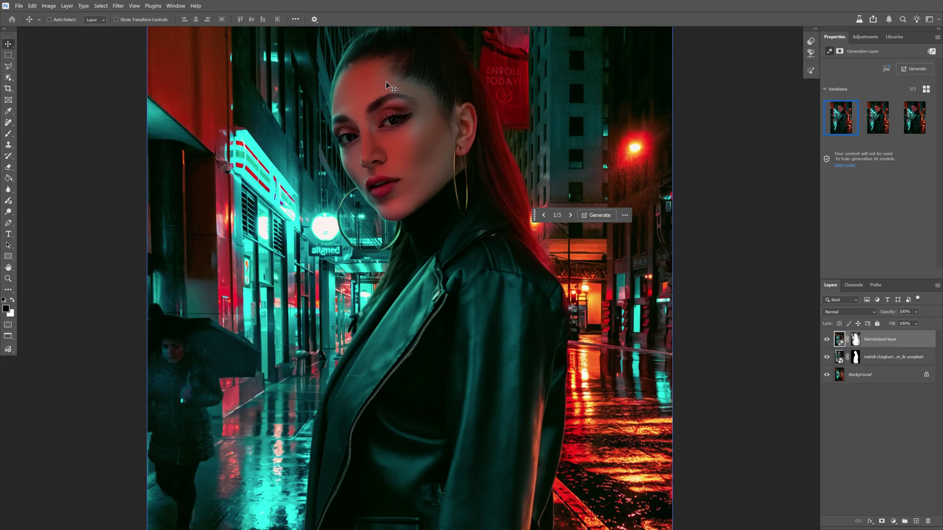
{"action": "scroll", "coordinate": [391, 87], "scroll_direction": "down", "scroll_amount": 1}
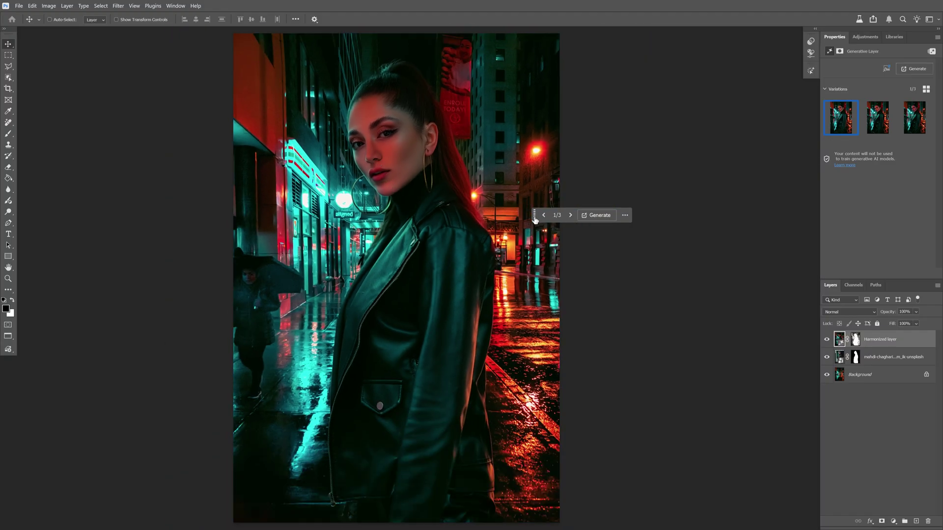
{"action": "left_click_drag", "start_coordinate": [534, 220], "coordinate": [576, 215]}
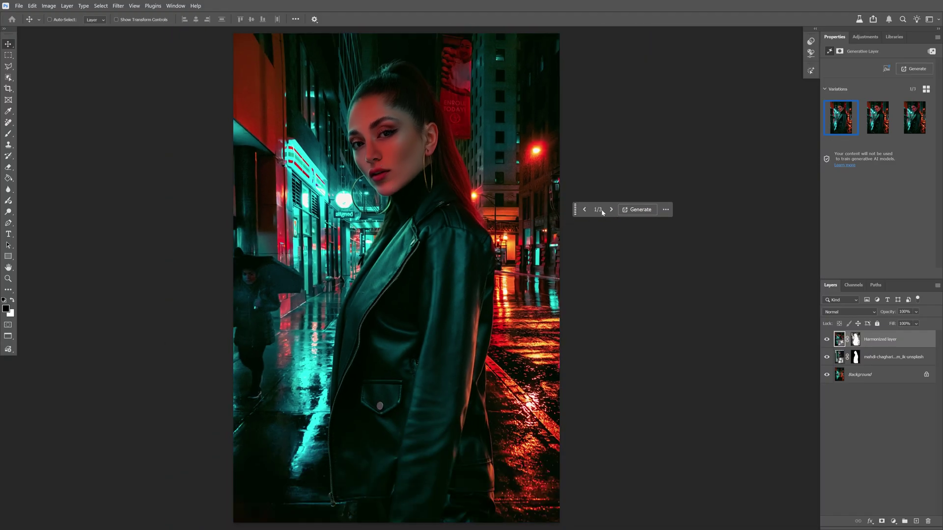
{"action": "left_click", "coordinate": [612, 211]}
{"action": "left_click", "coordinate": [611, 210]}
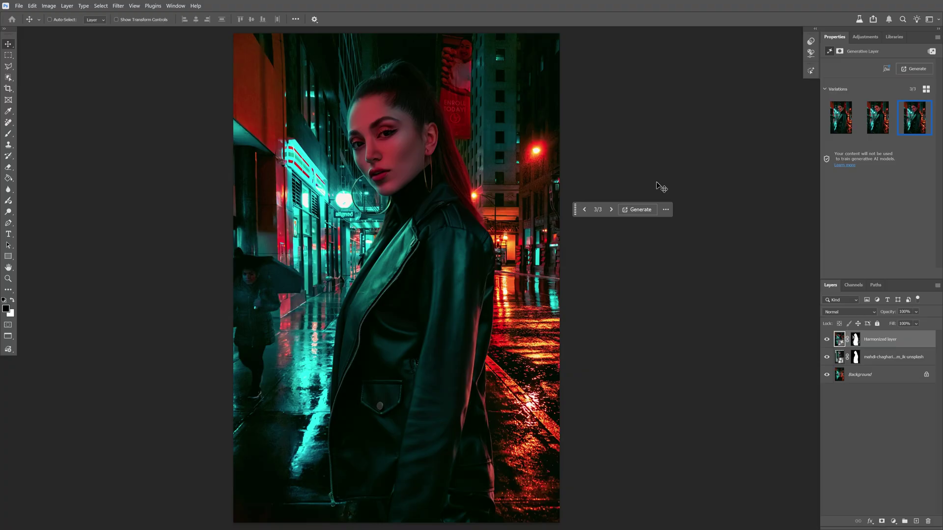
{"action": "left_click", "coordinate": [875, 125]}
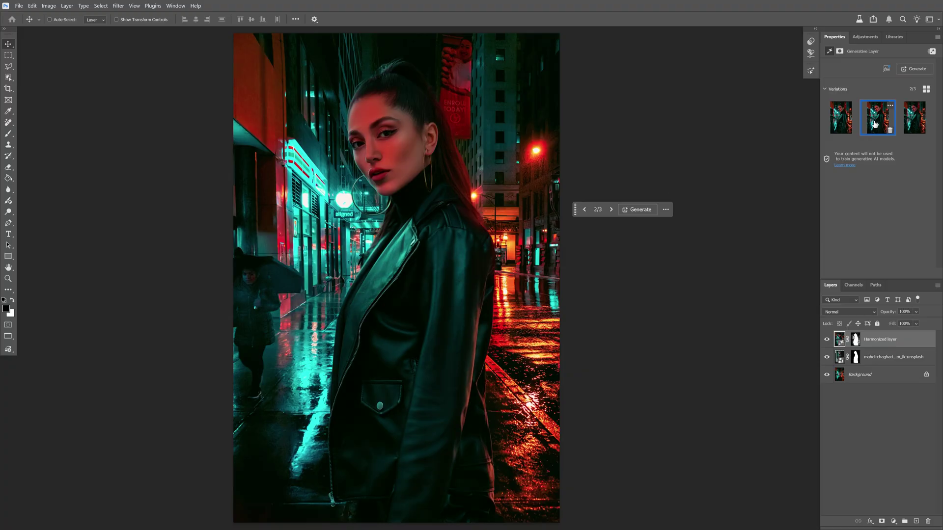
{"action": "left_click", "coordinate": [640, 210]}
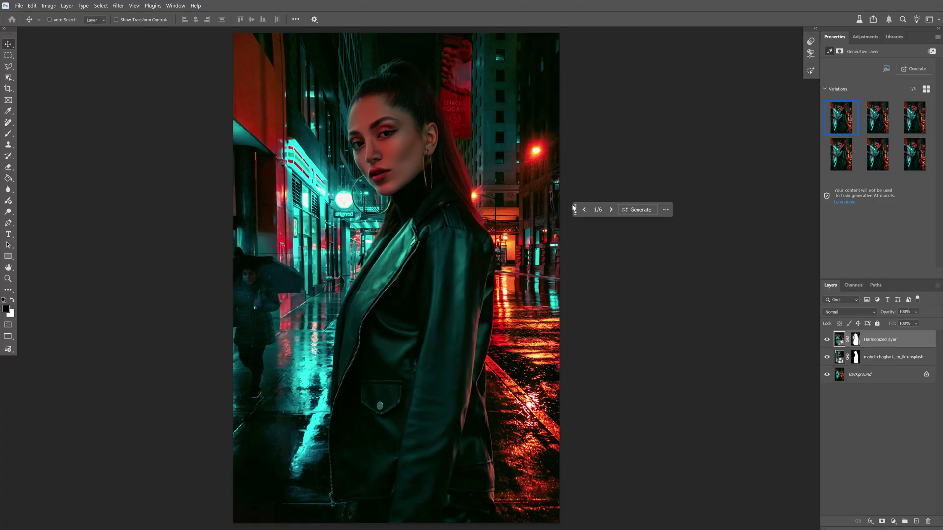
Step: Zoom in and out to inspect harmonized variation 1 of 6 with its warm red light
{"action": "scroll", "coordinate": [546, 225], "scroll_direction": "down", "scroll_amount": 1}
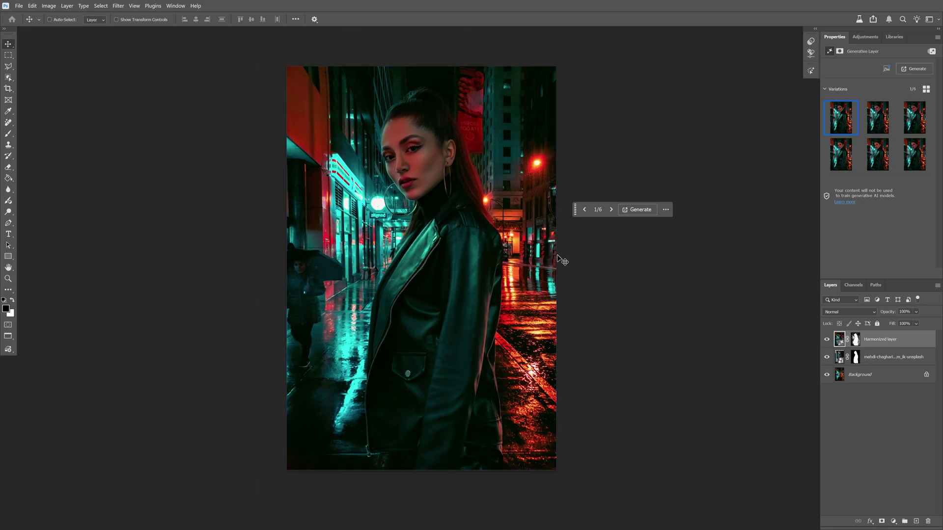
{"action": "scroll", "coordinate": [552, 258], "scroll_direction": "up", "scroll_amount": 1}
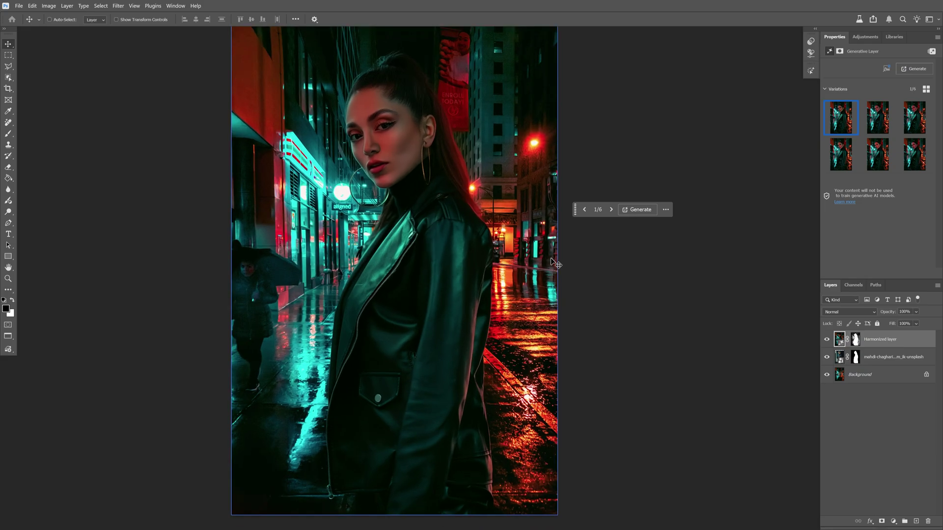
{"action": "scroll", "coordinate": [496, 111], "scroll_direction": "up", "scroll_amount": 1}
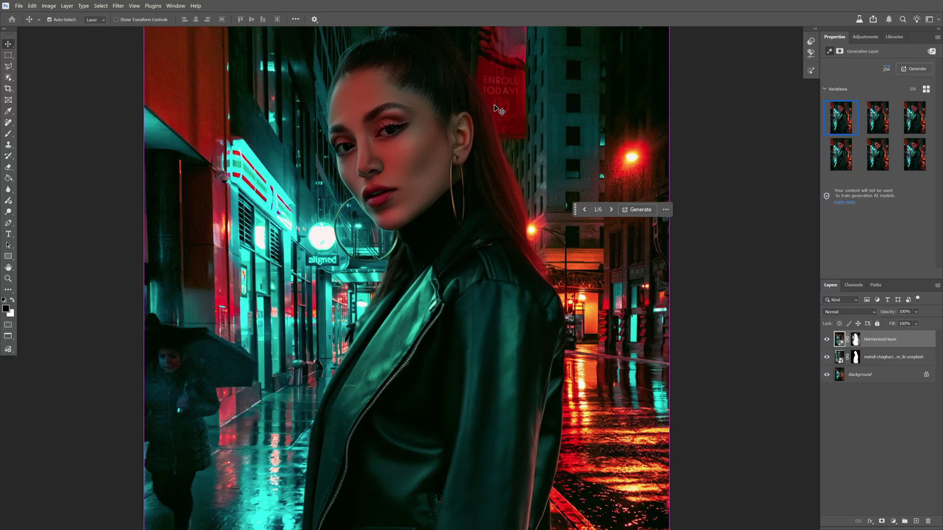
{"action": "scroll", "coordinate": [496, 111], "scroll_direction": "up", "scroll_amount": 1}
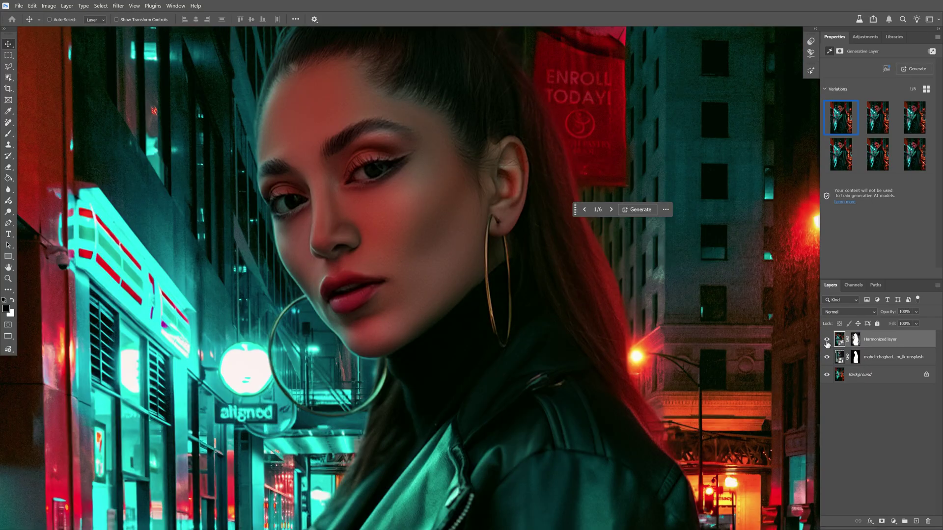
{"action": "left_click", "coordinate": [826, 341]}
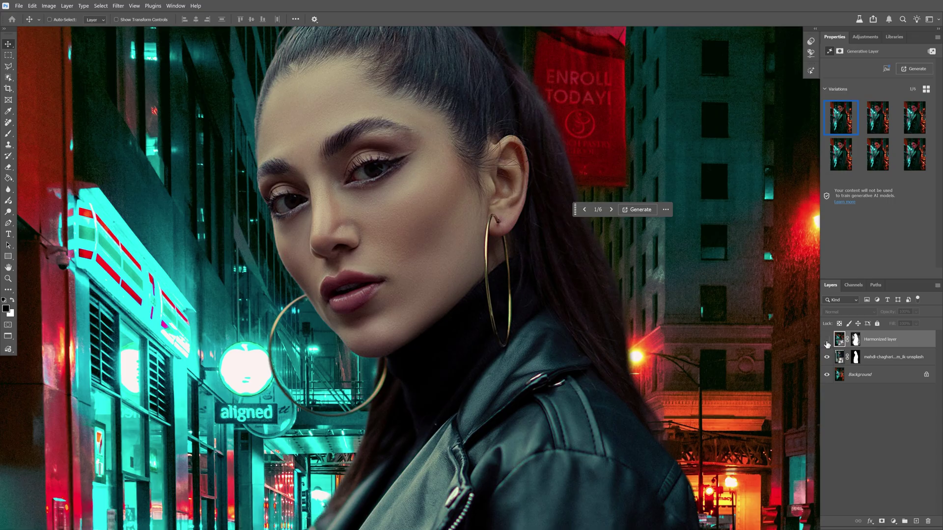
{"action": "left_click", "coordinate": [827, 341]}
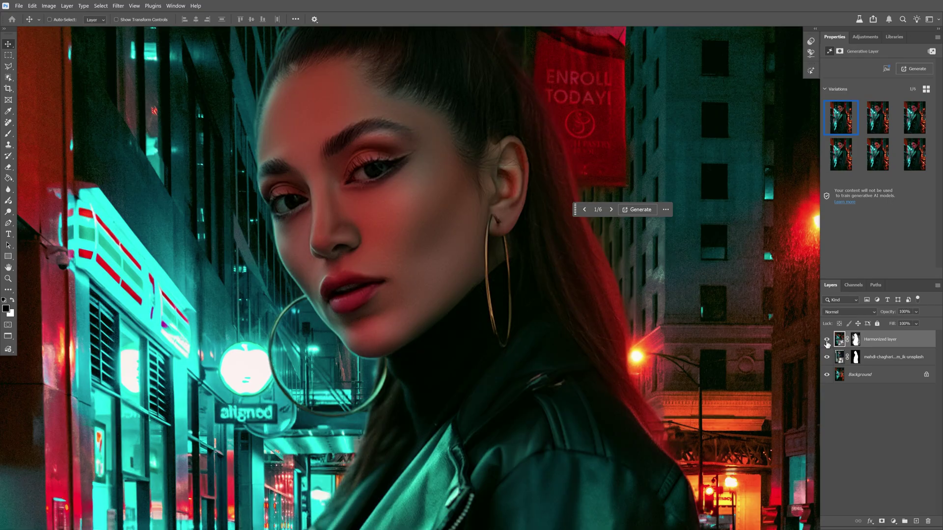
{"action": "left_click", "coordinate": [827, 341]}
{"action": "left_click", "coordinate": [827, 341]}
{"action": "left_click", "coordinate": [827, 341]}
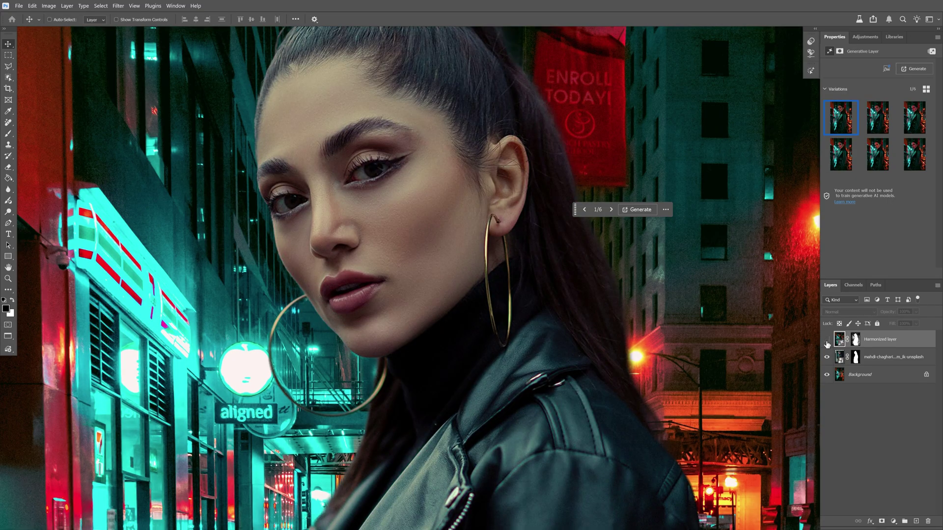
{"action": "left_click", "coordinate": [827, 341]}
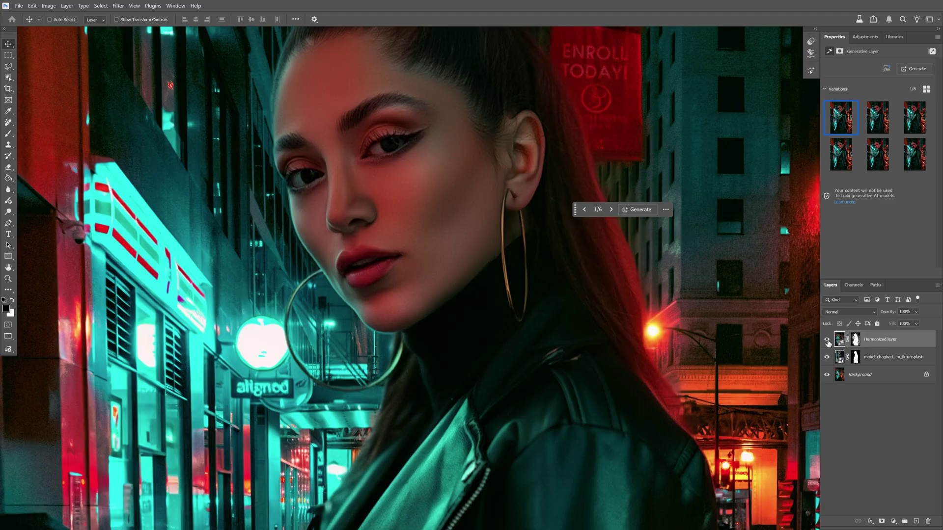
{"action": "left_click", "coordinate": [826, 340]}
{"action": "scroll", "coordinate": [550, 269], "scroll_direction": "up", "scroll_amount": 3}
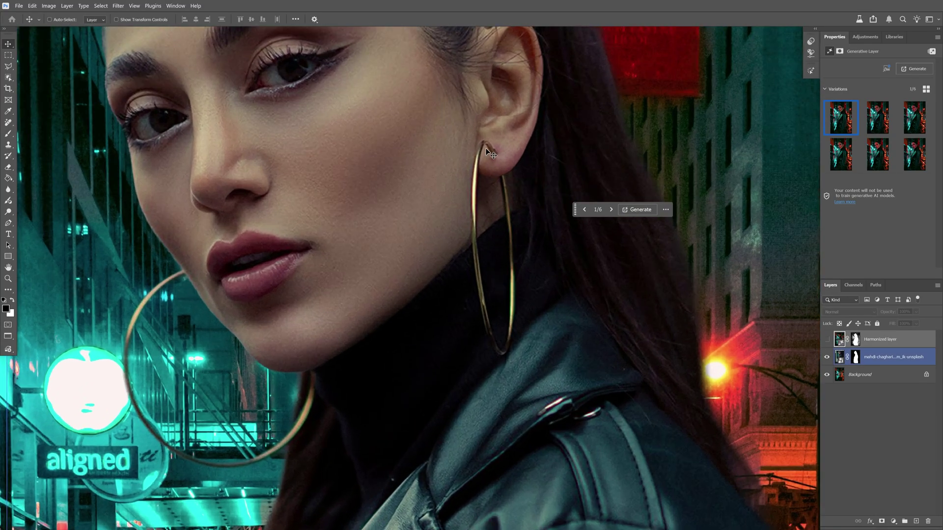
{"action": "scroll", "coordinate": [534, 293], "scroll_direction": "up", "scroll_amount": 1}
{"action": "scroll", "coordinate": [507, 206], "scroll_direction": "down", "scroll_amount": 1}
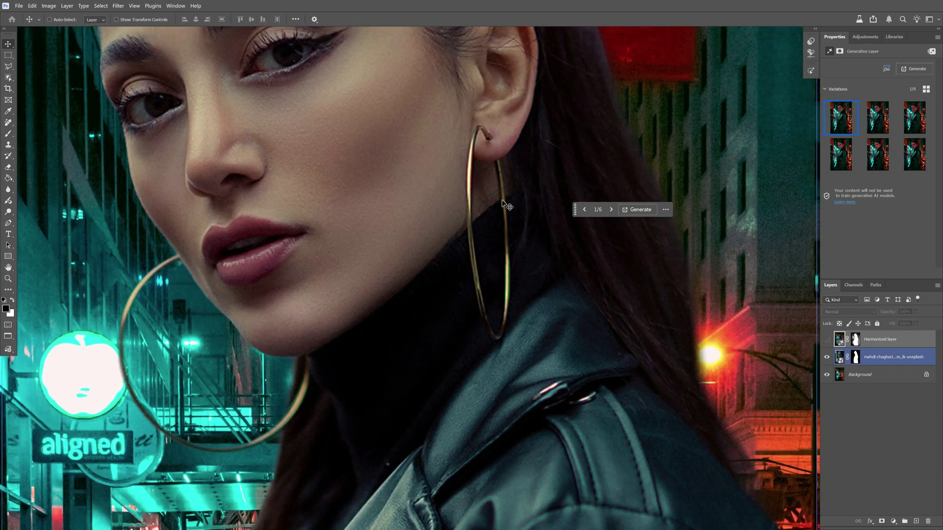
{"action": "left_click", "coordinate": [827, 340]}
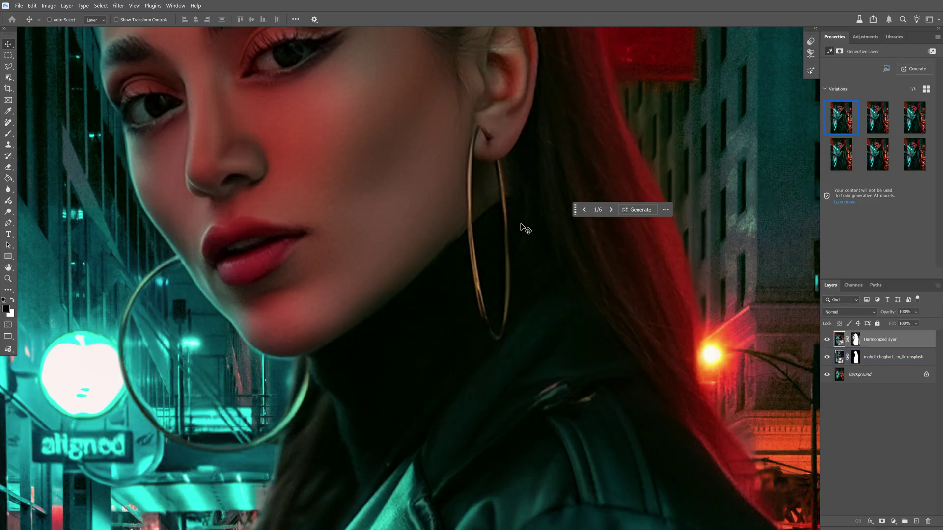
{"action": "left_click_drag", "start_coordinate": [574, 211], "coordinate": [663, 132]}
{"action": "scroll", "coordinate": [631, 286], "scroll_direction": "down", "scroll_amount": 5}
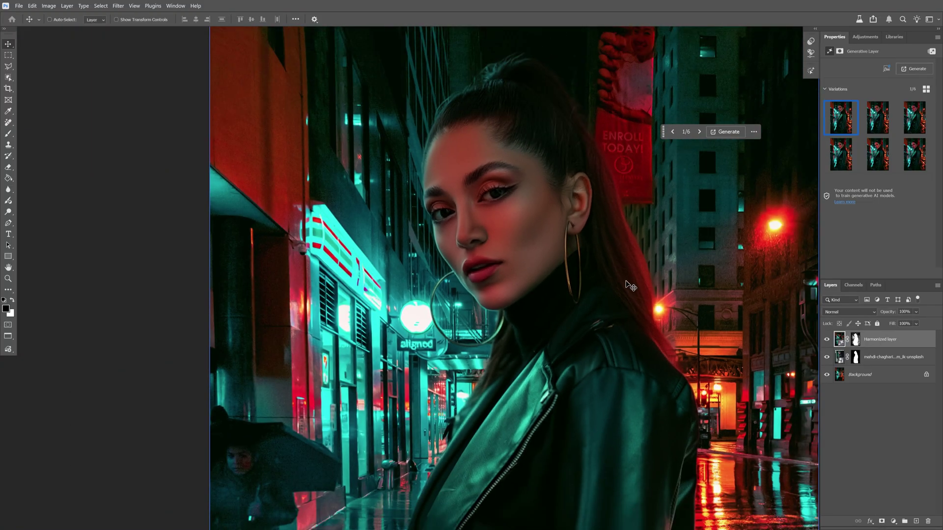
{"action": "left_click_drag", "start_coordinate": [590, 348], "coordinate": [494, 250]}
{"action": "left_click", "coordinate": [826, 339]}
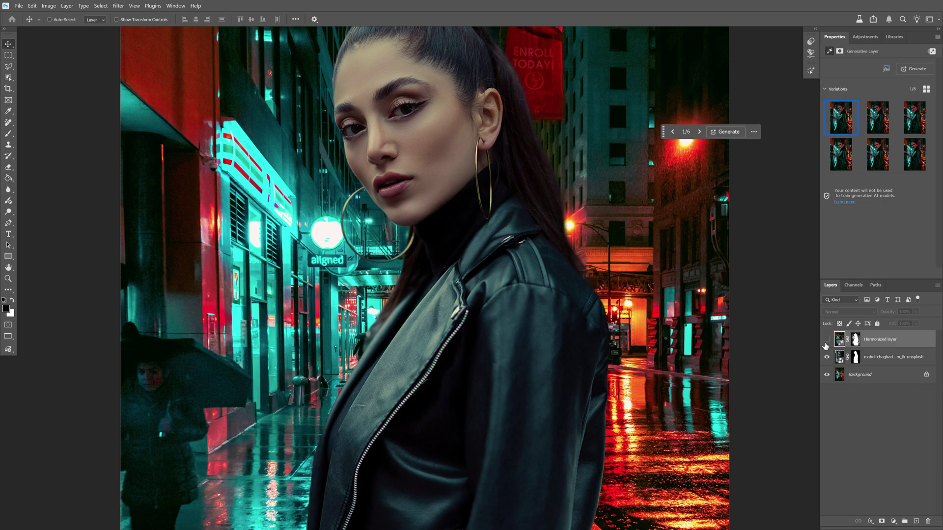
{"action": "left_click", "coordinate": [826, 340]}
{"action": "scroll", "coordinate": [519, 275], "scroll_direction": "down", "scroll_amount": 2}
{"action": "left_click_drag", "start_coordinate": [533, 279], "coordinate": [533, 227]}
{"action": "scroll", "coordinate": [518, 275], "scroll_direction": "down", "scroll_amount": 2}
{"action": "scroll", "coordinate": [530, 261], "scroll_direction": "down", "scroll_amount": 2}
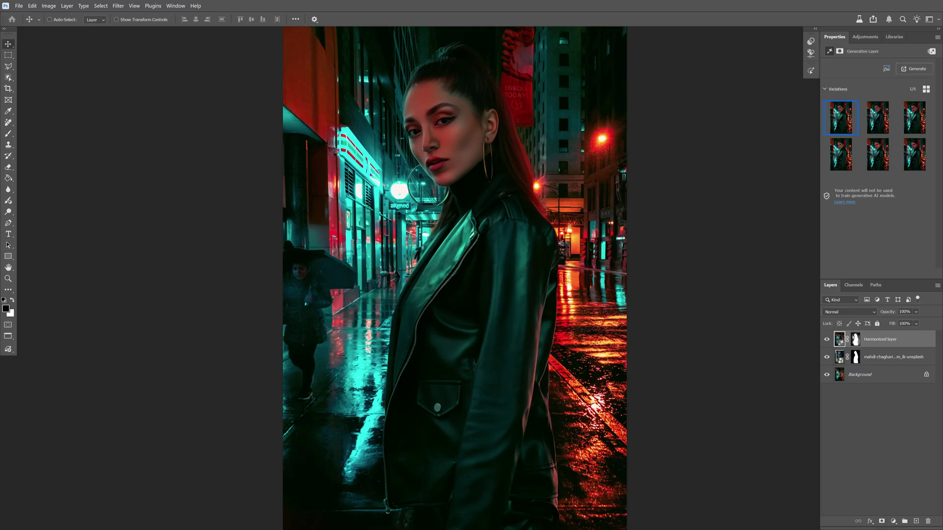
Step: Hide both first-model layers and enlarge the placed beach photo to fill the canvas
{"action": "left_click", "coordinate": [826, 339]}
{"action": "left_click", "coordinate": [826, 357]}
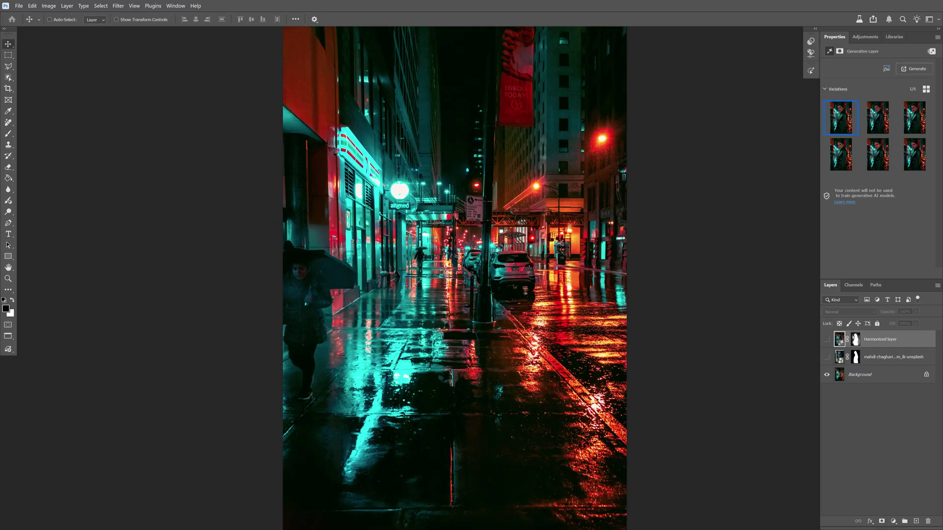
{"action": "left_click_drag", "start_coordinate": [497, 277], "coordinate": [623, 254]}
{"action": "key", "text": "Return"}
{"action": "key", "text": "ctrl+0"}
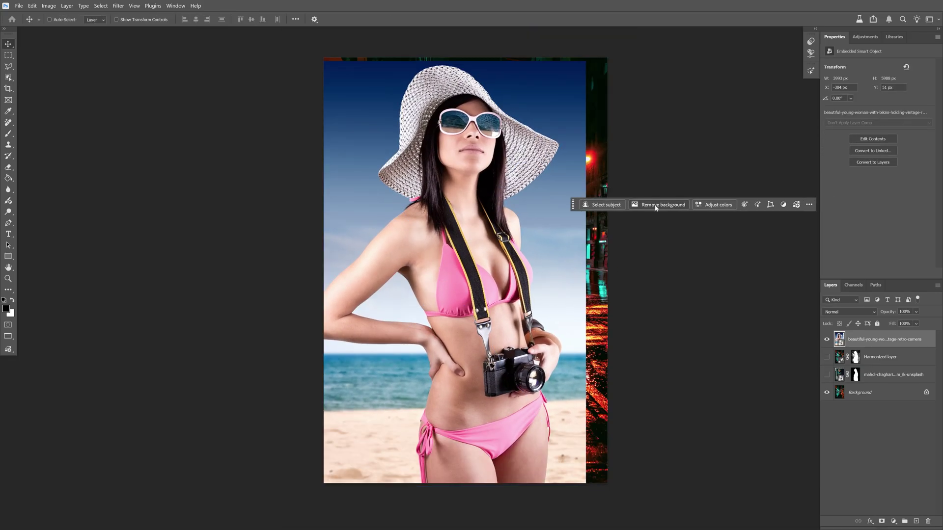
Step: Remove the pink-bikini woman's beach backdrop and harmonize her into the night street
{"action": "left_click", "coordinate": [655, 206]}
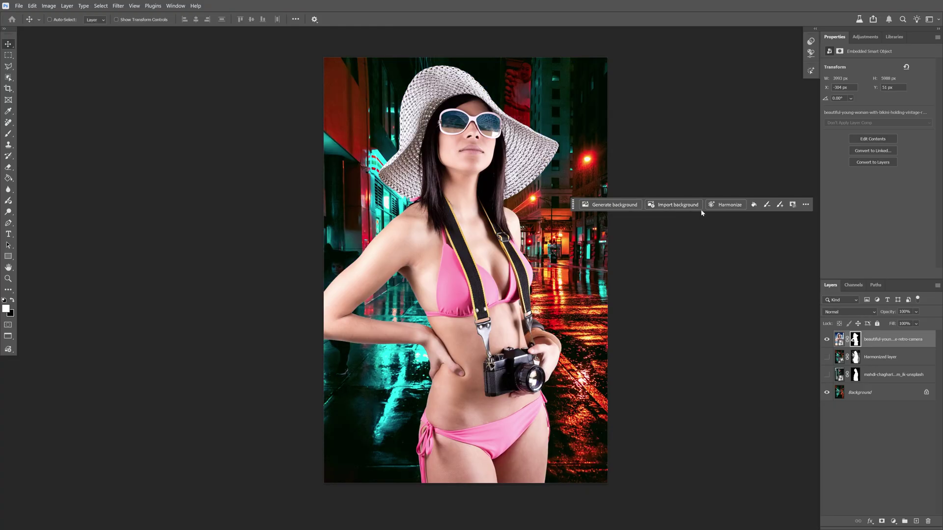
{"action": "left_click", "coordinate": [723, 206]}
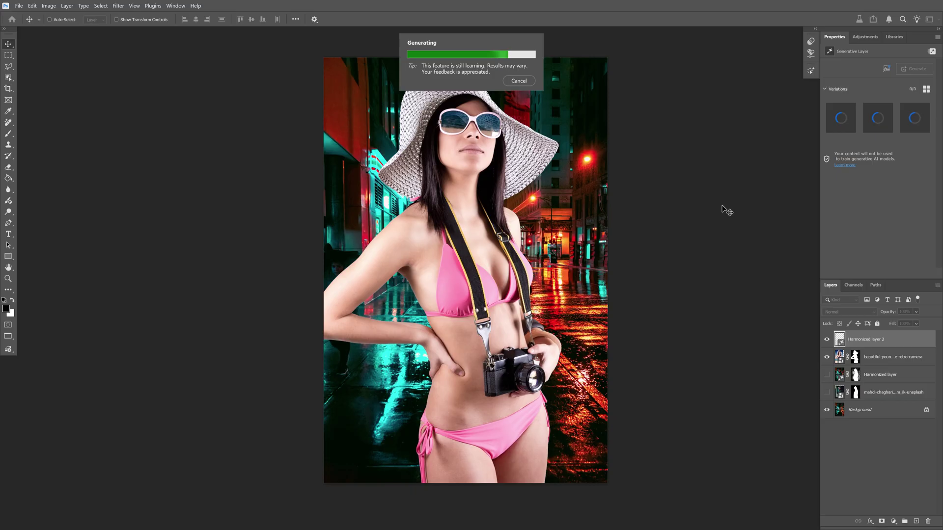
{"action": "left_click_drag", "start_coordinate": [574, 208], "coordinate": [648, 205]}
{"action": "scroll", "coordinate": [603, 220], "scroll_direction": "up", "scroll_amount": 1}
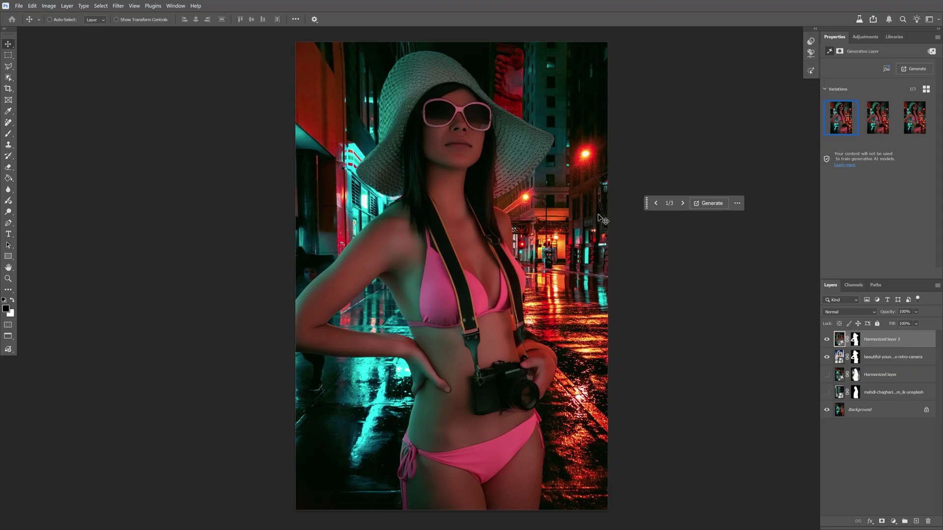
Step: Show the second harmonized variation and toggle it off and on to compare
{"action": "left_click", "coordinate": [683, 203]}
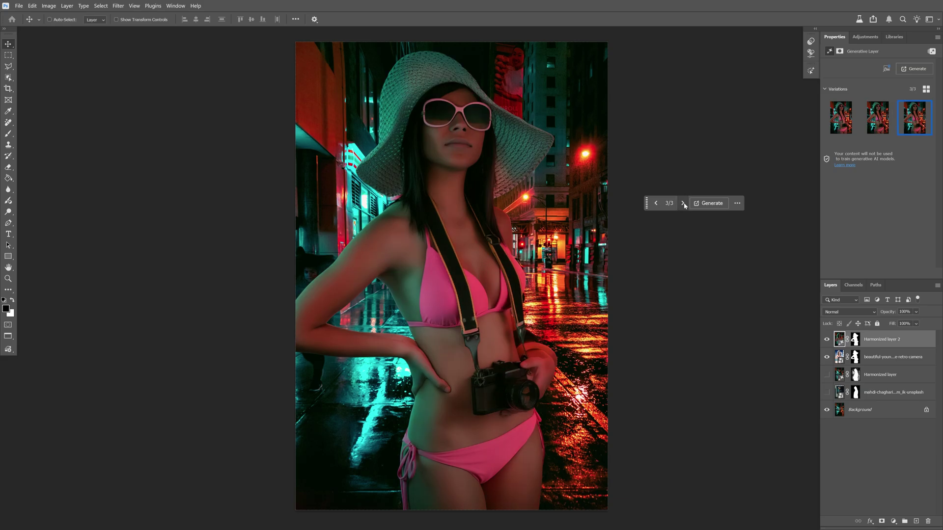
{"action": "scroll", "coordinate": [683, 202], "scroll_direction": "down", "scroll_amount": 3}
{"action": "scroll", "coordinate": [579, 389], "scroll_direction": "up", "scroll_amount": 2}
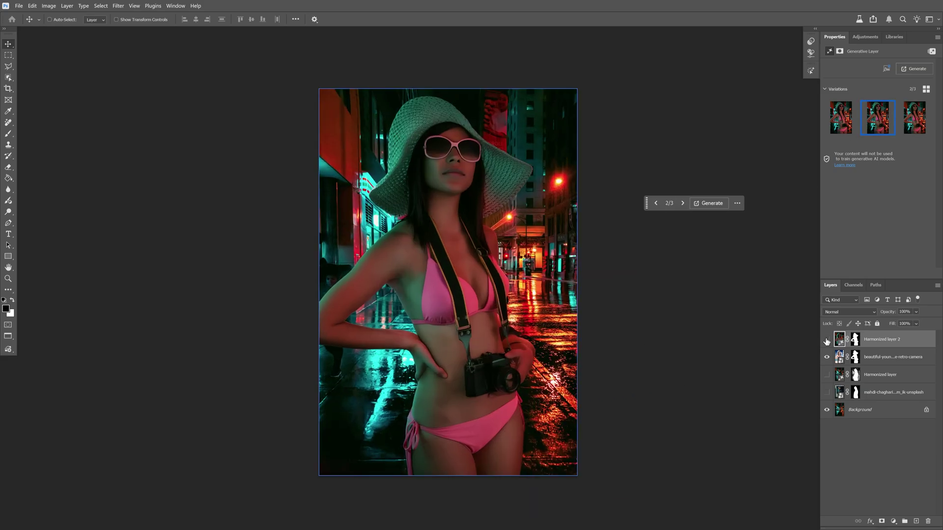
{"action": "left_click", "coordinate": [827, 339]}
{"action": "left_click", "coordinate": [827, 340]}
Step: Add a Curves adjustment clipped to Harmonized layer 2, lifting shadows and midtones
{"action": "left_click", "coordinate": [865, 37]}
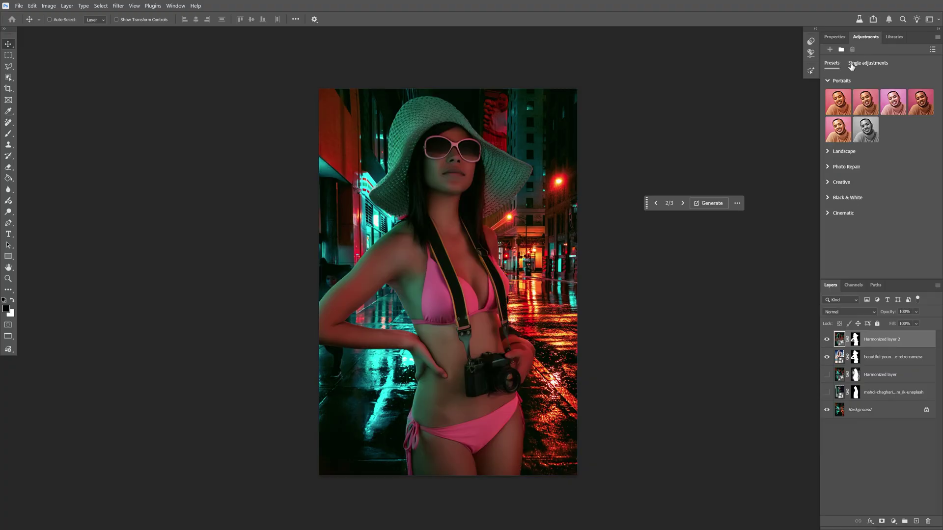
{"action": "left_click", "coordinate": [865, 64]}
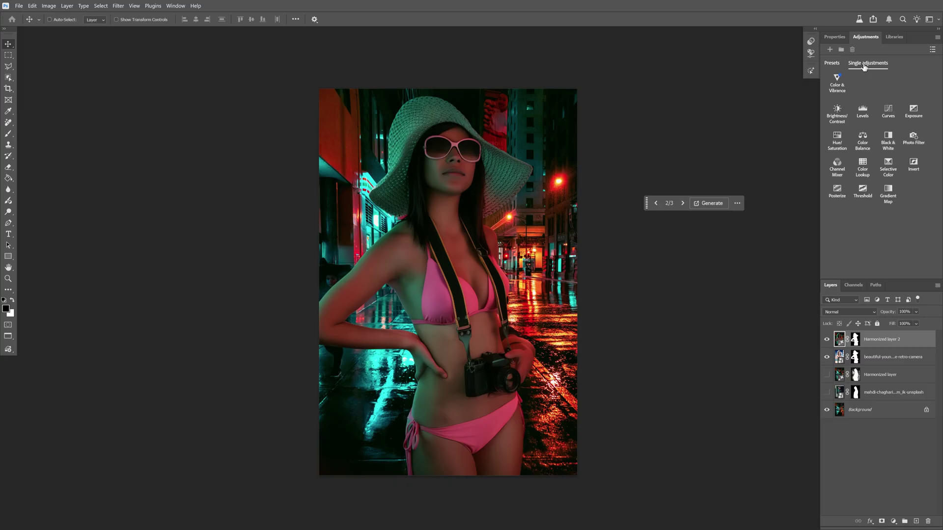
{"action": "left_click", "coordinate": [888, 110]}
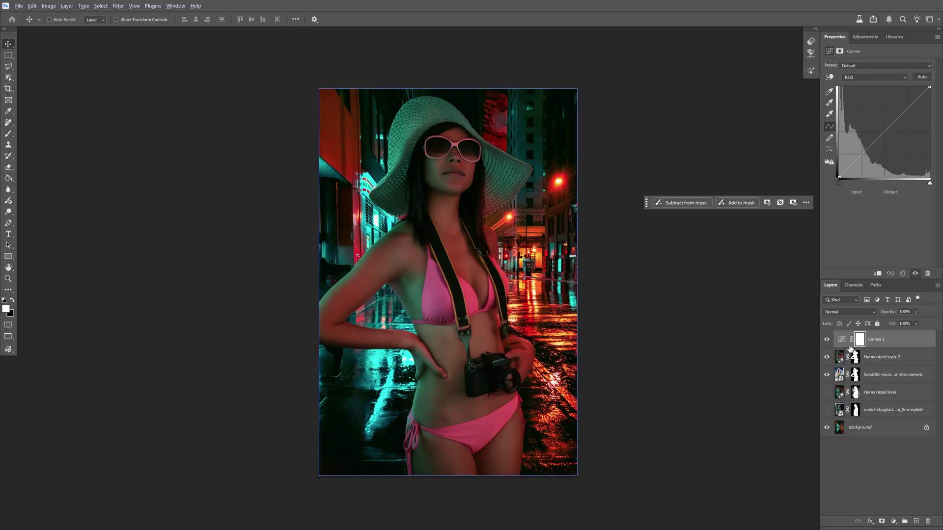
{"action": "left_click_drag", "start_coordinate": [851, 348], "coordinate": [852, 346]}
{"action": "left_click", "coordinate": [851, 346], "text": "alt"}
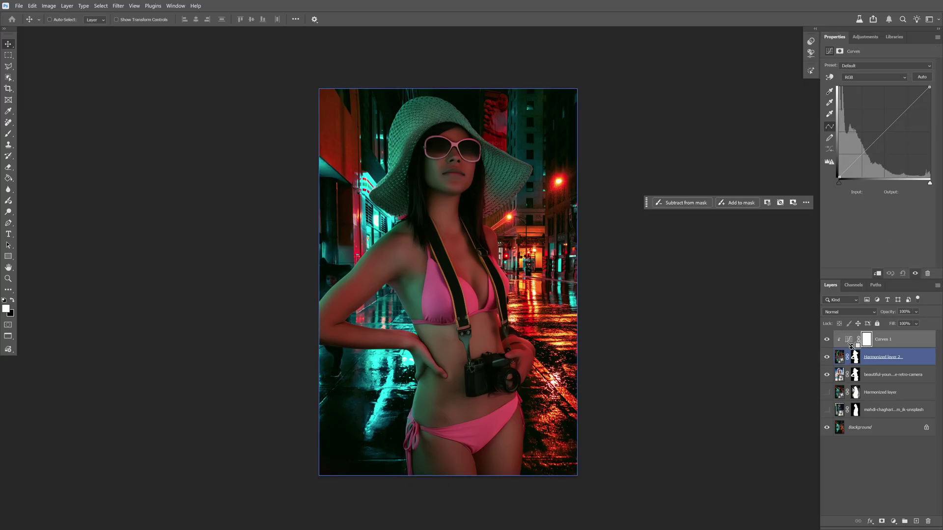
{"action": "left_click_drag", "start_coordinate": [872, 147], "coordinate": [867, 139]}
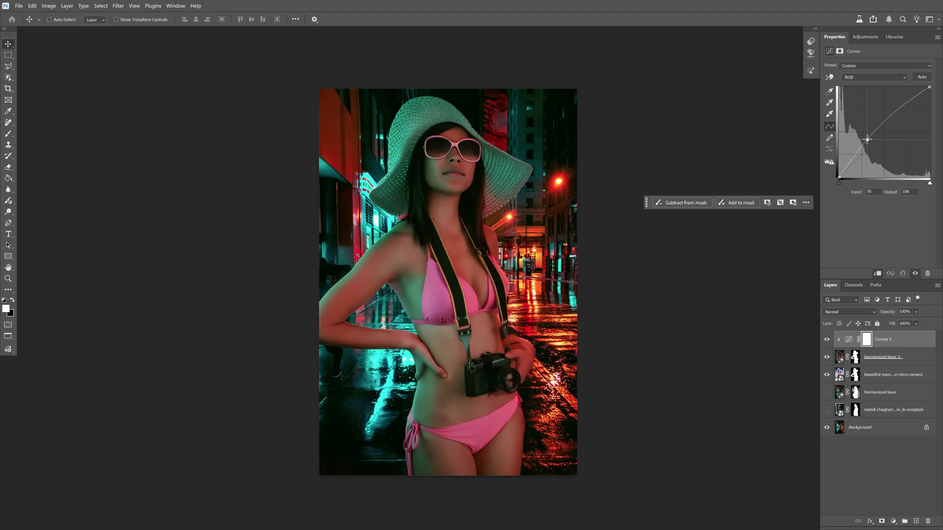
{"action": "left_click", "coordinate": [900, 116]}
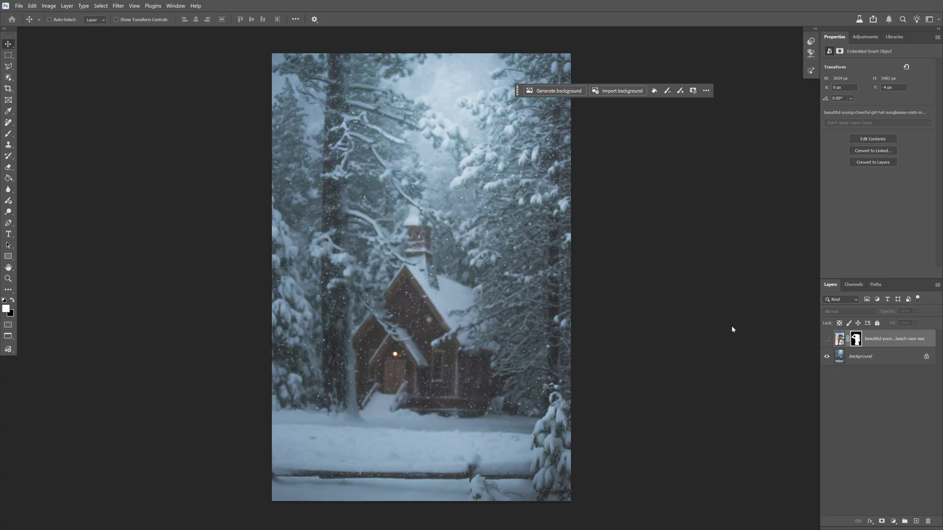
Step: Show the beach model over the snowy forest, shrinking her and shifting her left
{"action": "left_click", "coordinate": [827, 339]}
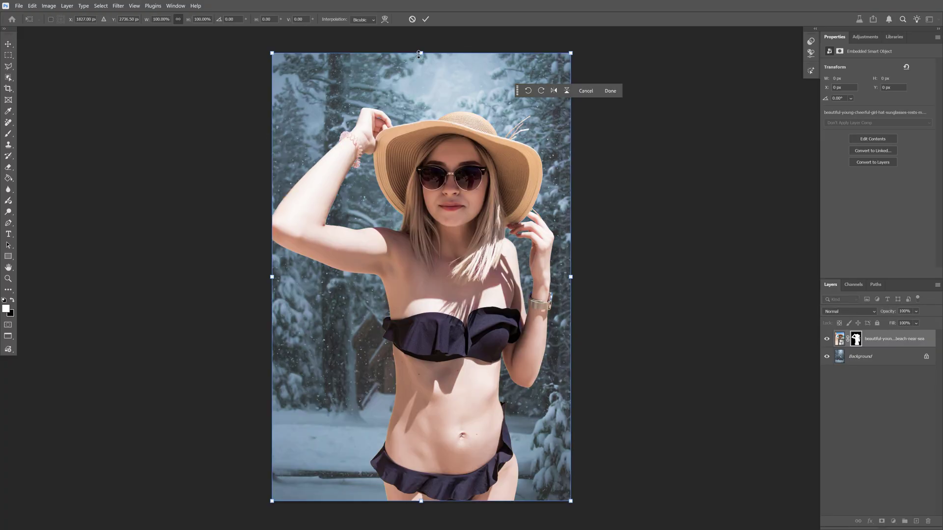
{"action": "left_click_drag", "start_coordinate": [421, 53], "coordinate": [421, 192]}
{"action": "left_click_drag", "start_coordinate": [477, 240], "coordinate": [440, 239]}
{"action": "key", "text": "Return"}
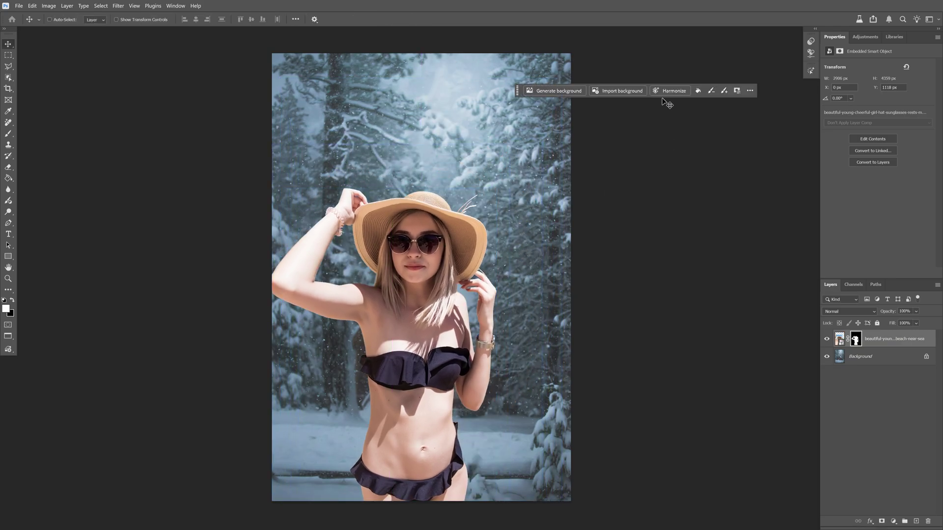
Step: Harmonize the model with the snowy forest and keep the third variation
{"action": "left_click", "coordinate": [679, 93]}
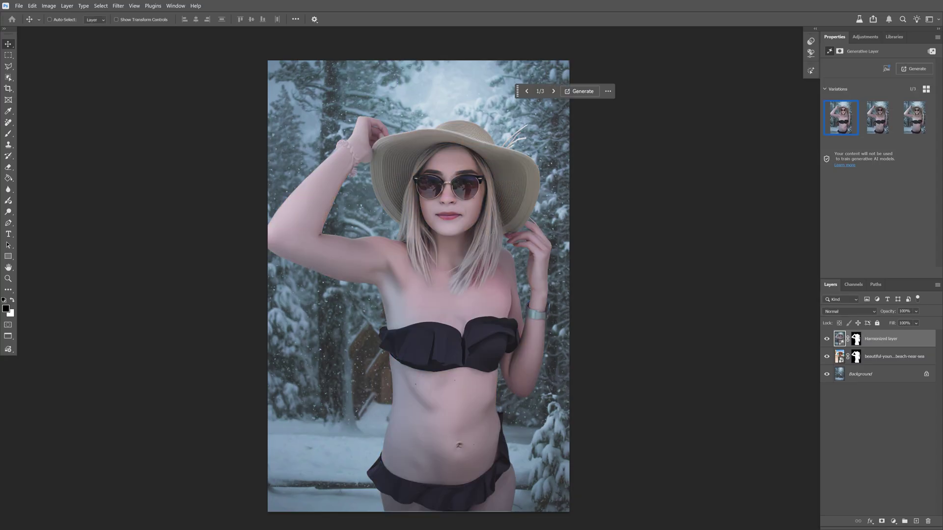
{"action": "left_click", "coordinate": [879, 123]}
{"action": "left_click", "coordinate": [912, 120]}
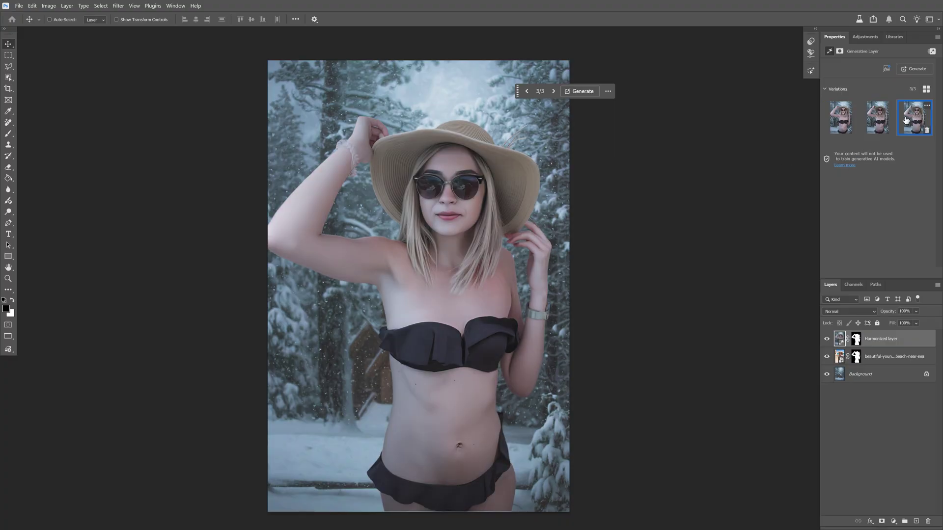
{"action": "scroll", "coordinate": [522, 258], "scroll_direction": "up", "scroll_amount": 4}
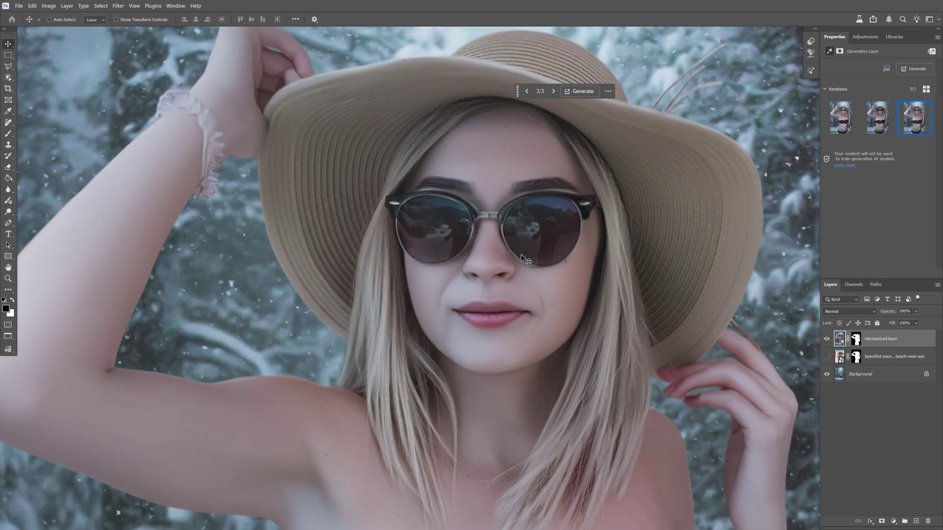
Step: Compare the harmonized result against the original model, then fit the image and select the layer beneath
{"action": "left_click", "coordinate": [826, 357]}
{"action": "left_click", "coordinate": [826, 339]}
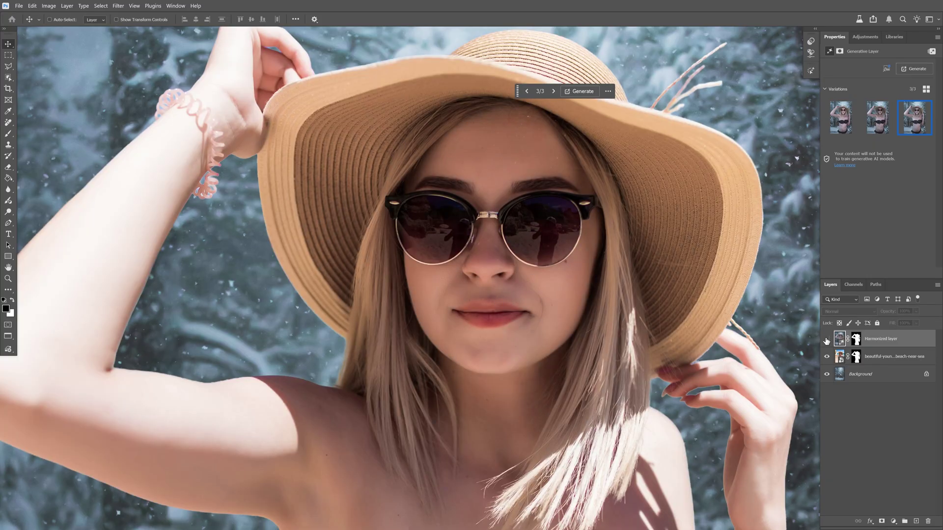
{"action": "left_click", "coordinate": [826, 339]}
{"action": "left_click", "coordinate": [827, 340]}
{"action": "left_click", "coordinate": [827, 339]}
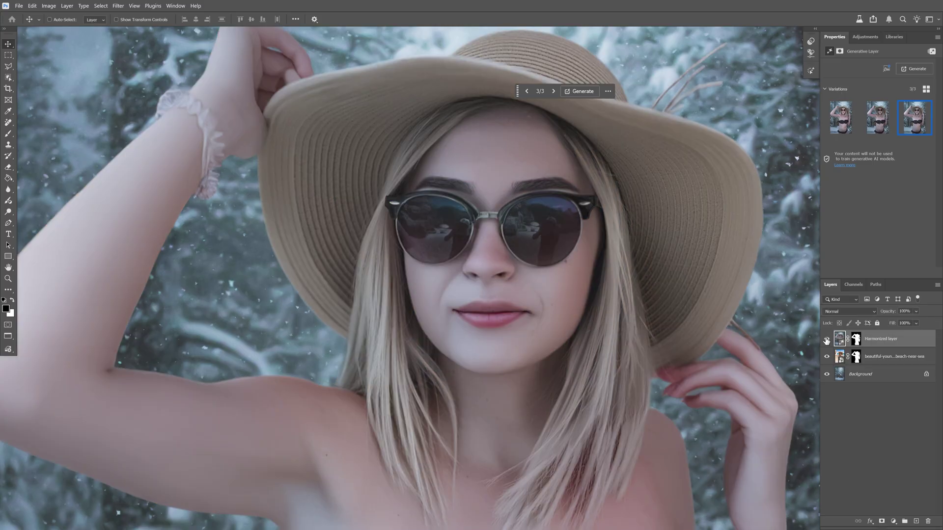
{"action": "key", "text": "ctrl+0"}
{"action": "key", "text": "alt+bracketleft"}
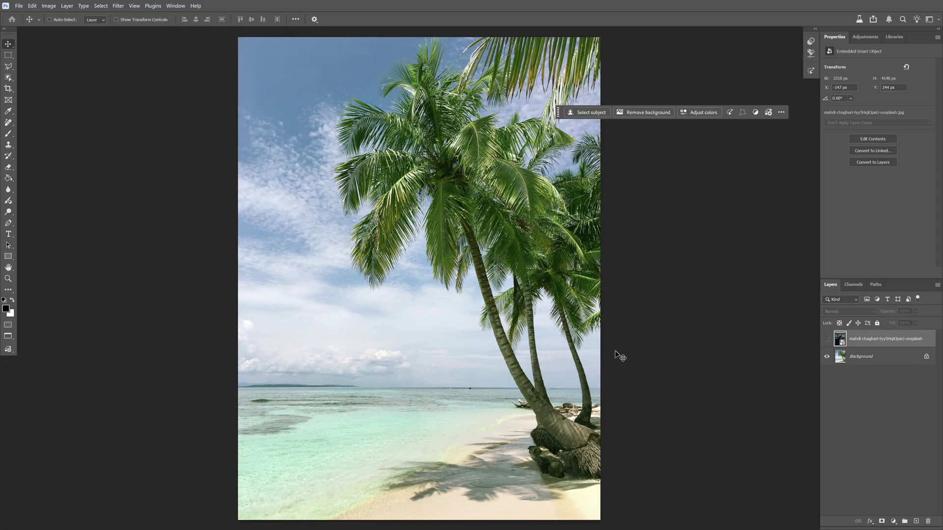
Step: Show the leather-jacket model over the palm beach and remove her background
{"action": "left_click", "coordinate": [827, 339]}
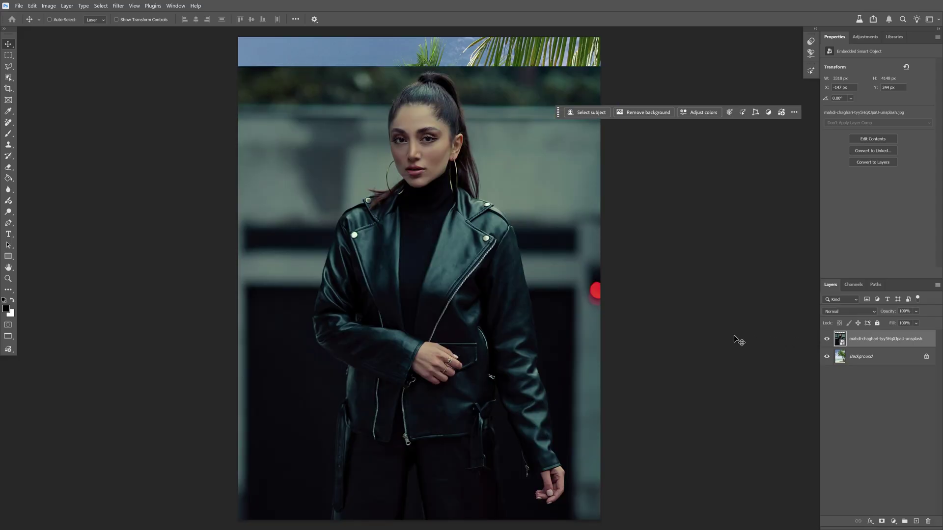
{"action": "left_click", "coordinate": [649, 114]}
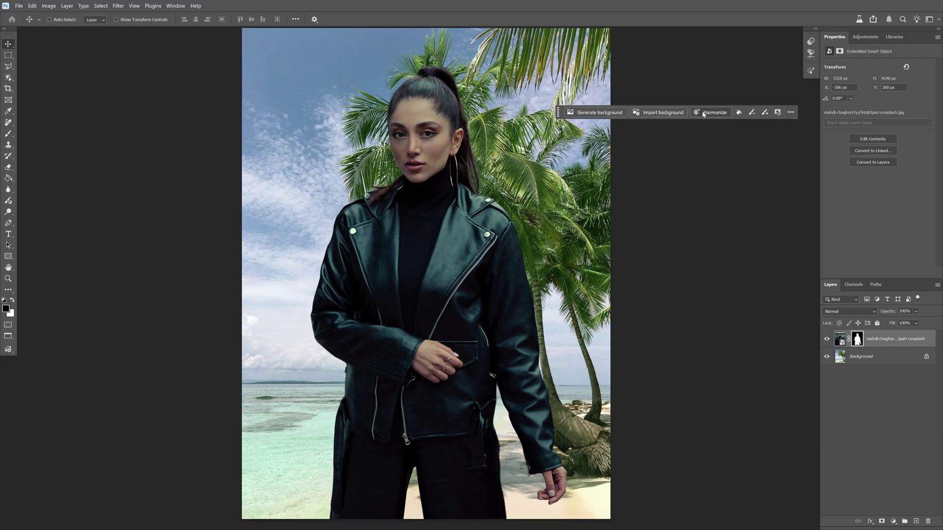
Step: Harmonize the leather-jacket model with the palm beach and compare it with the unharmonized version
{"action": "left_click", "coordinate": [704, 114]}
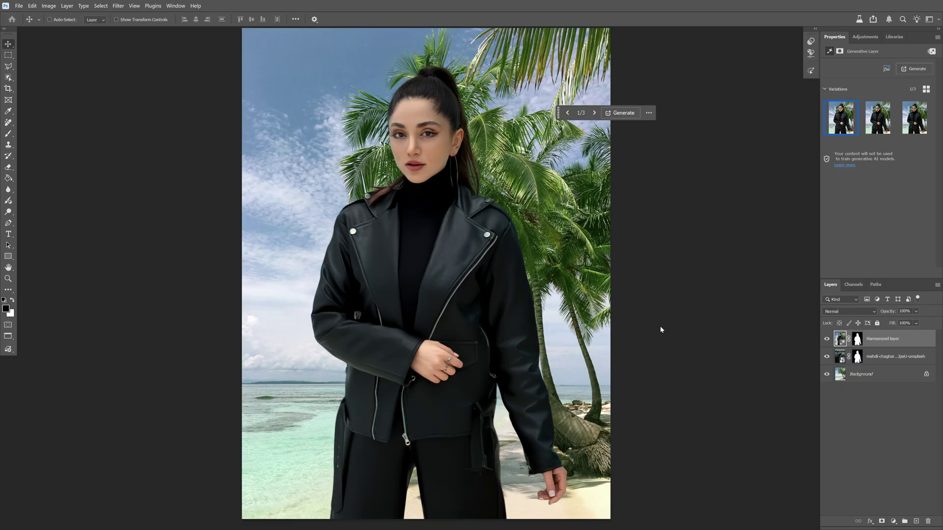
{"action": "left_click", "coordinate": [827, 340]}
{"action": "left_click", "coordinate": [826, 339]}
{"action": "scroll", "coordinate": [418, 169], "scroll_direction": "up", "scroll_amount": 8}
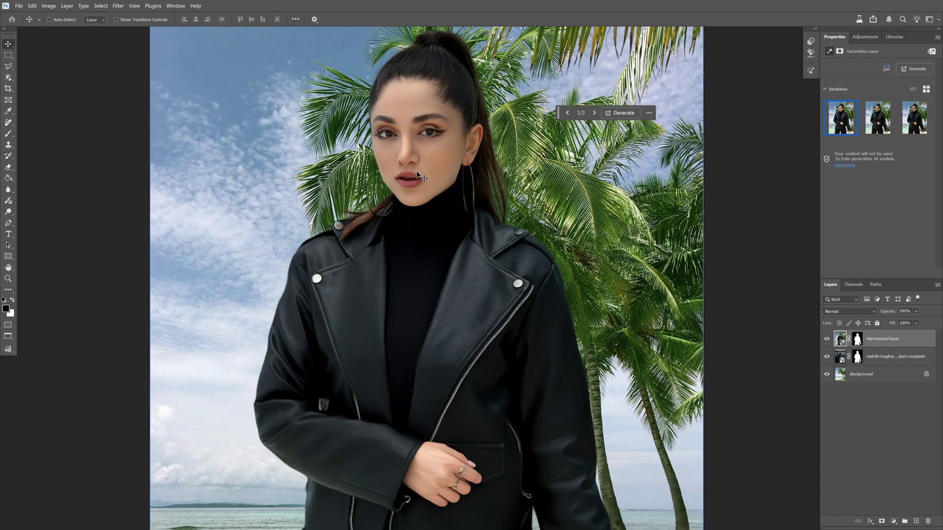
{"action": "key", "text": "ctrl+0"}
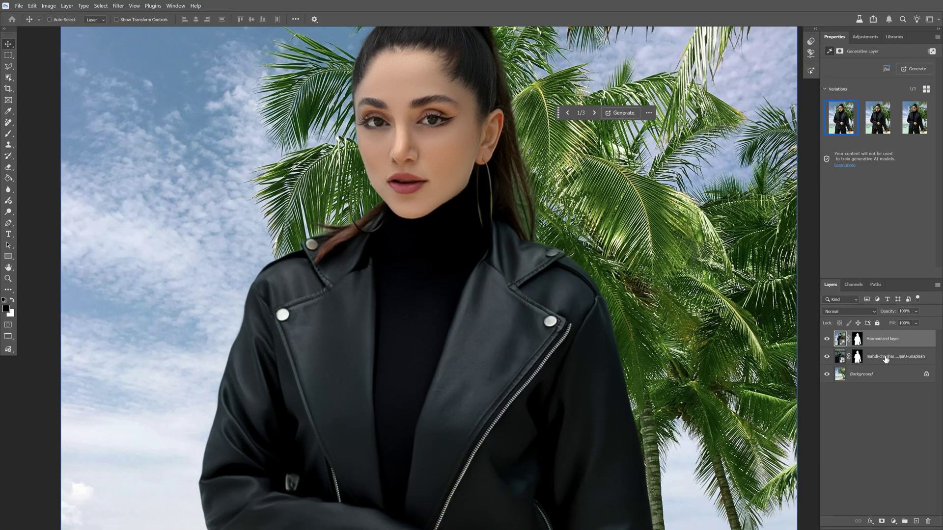
Step: Compare the first two harmonized variations, keep the first, and generate more variations
{"action": "left_click", "coordinate": [877, 119]}
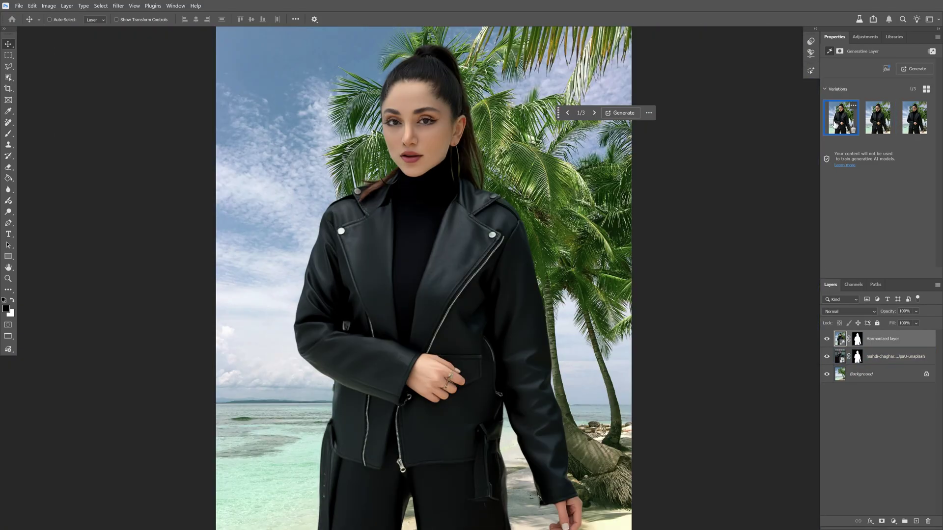
{"action": "left_click", "coordinate": [835, 123]}
{"action": "scroll", "coordinate": [513, 187], "scroll_direction": "down", "scroll_amount": 3}
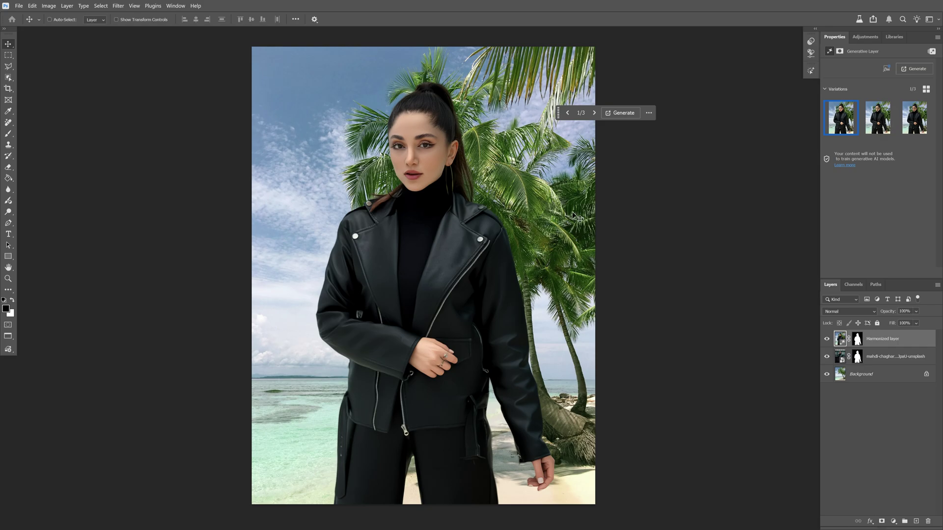
{"action": "left_click", "coordinate": [623, 114]}
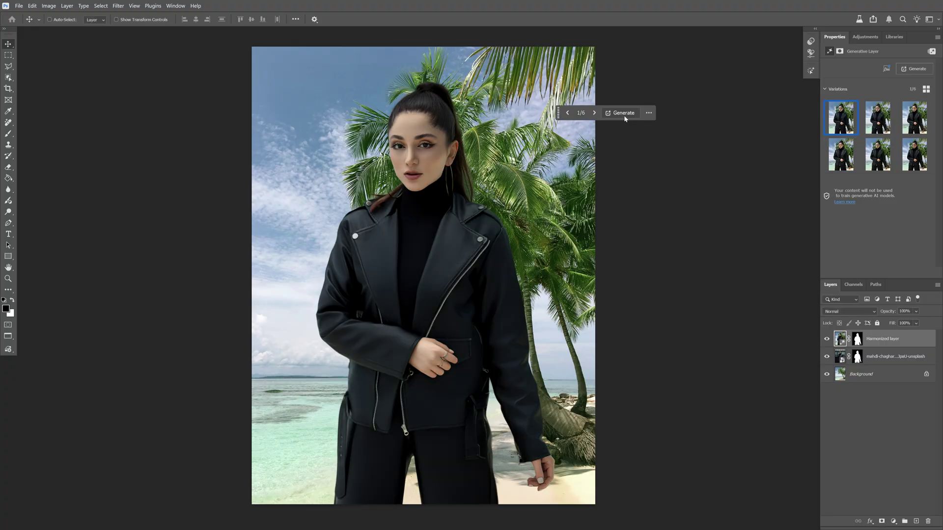
Step: Inspect the six new variations on the jacket model and apply the warmer third one
{"action": "scroll", "coordinate": [442, 182], "scroll_direction": "up", "scroll_amount": 5}
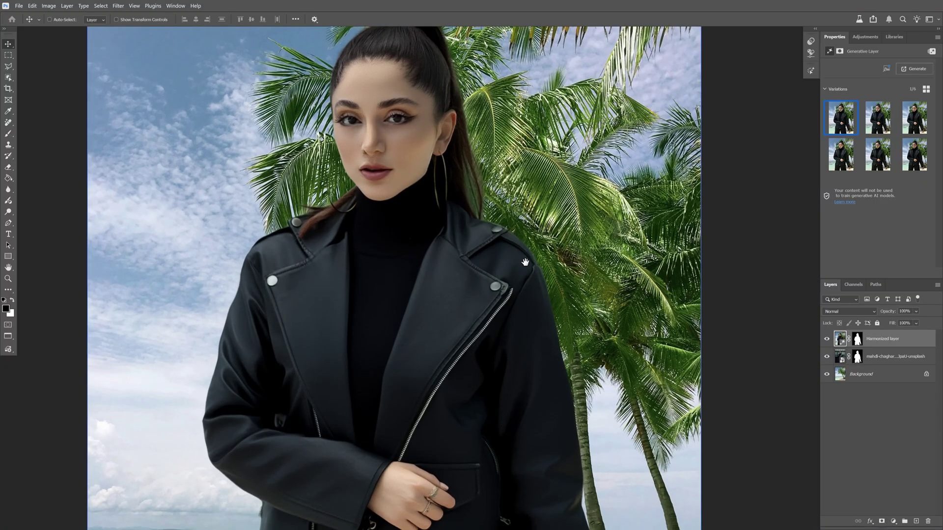
{"action": "left_click_drag", "start_coordinate": [525, 273], "coordinate": [527, 249]}
{"action": "key", "text": "ctrl+0"}
{"action": "left_click", "coordinate": [878, 117]}
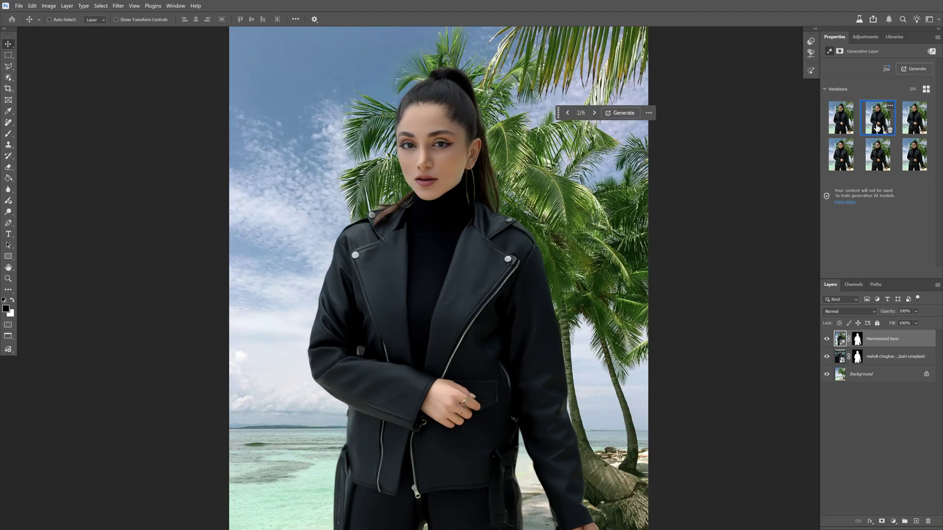
{"action": "left_click", "coordinate": [916, 123]}
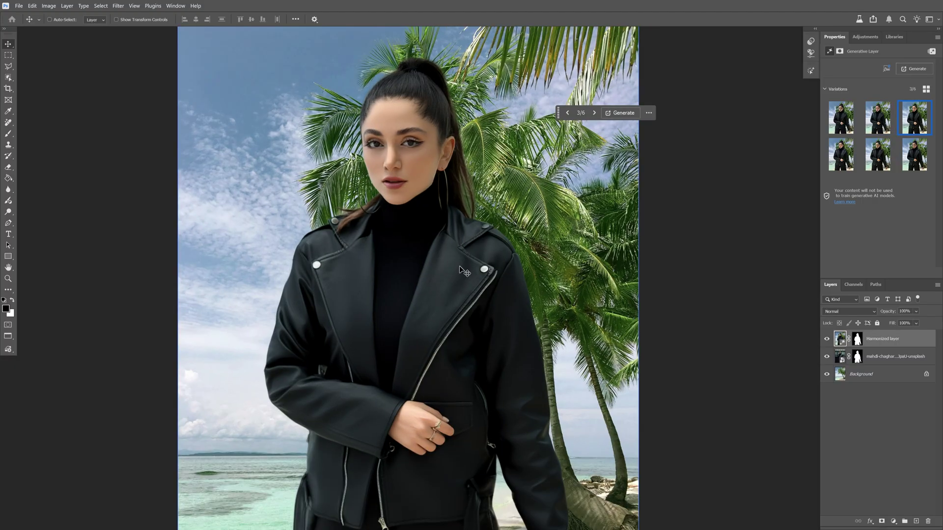
{"action": "scroll", "coordinate": [458, 267], "scroll_direction": "up", "scroll_amount": 5}
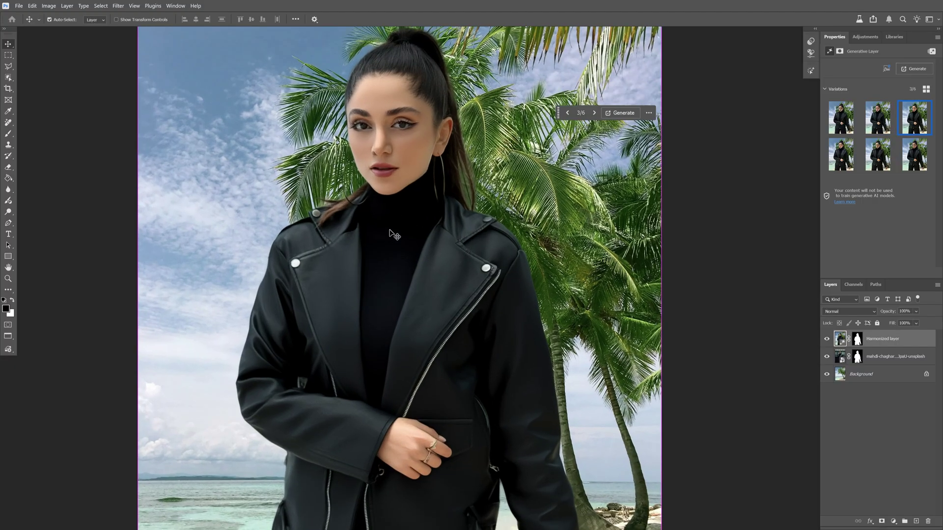